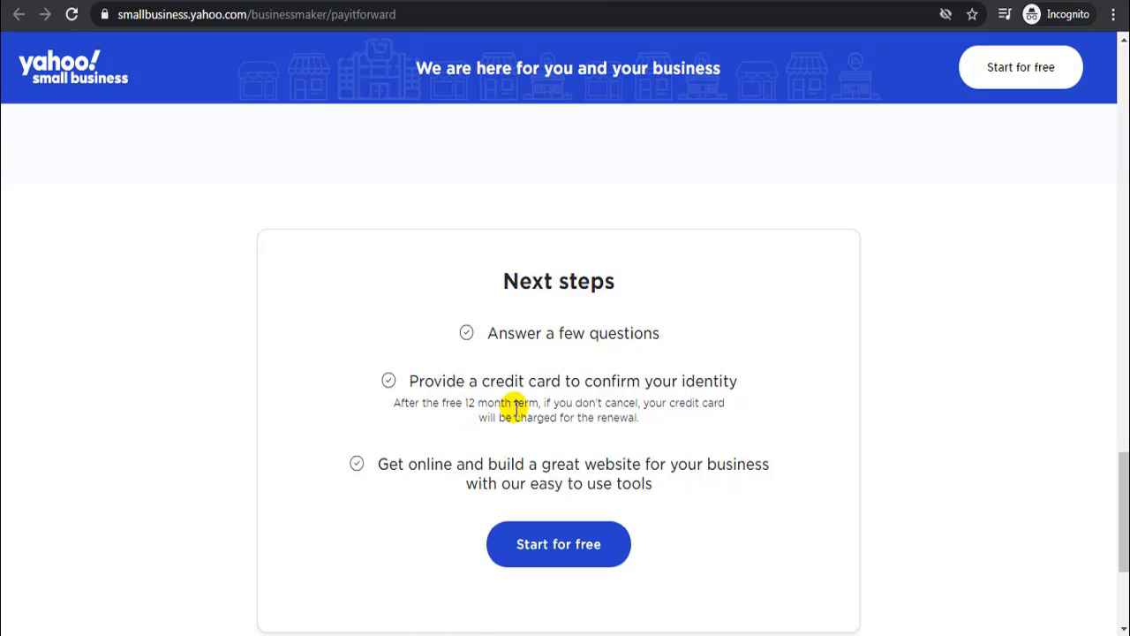
- Start the free 12-month offer and choose Industrial Science & Technology as the business category
left_click(562, 555)
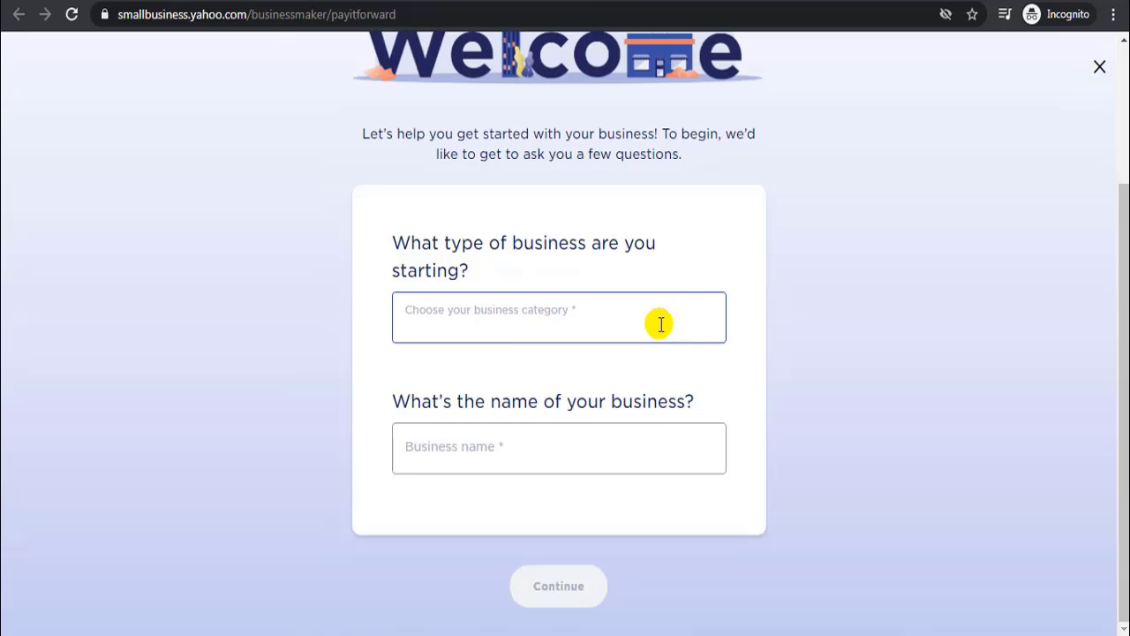
left_click(524, 332)
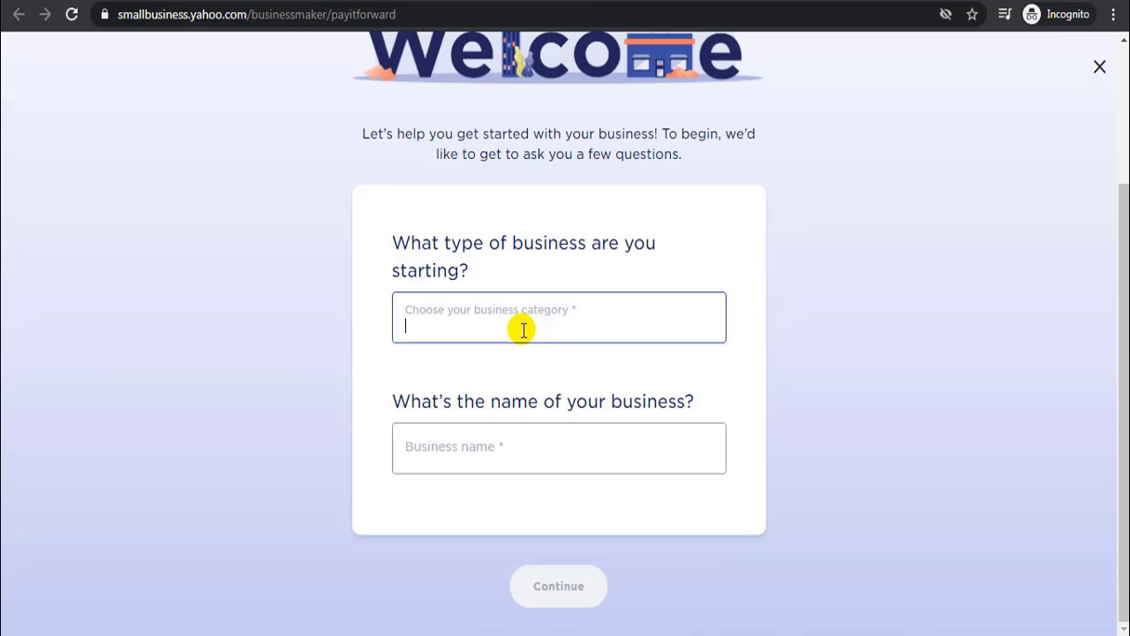
type("tech")
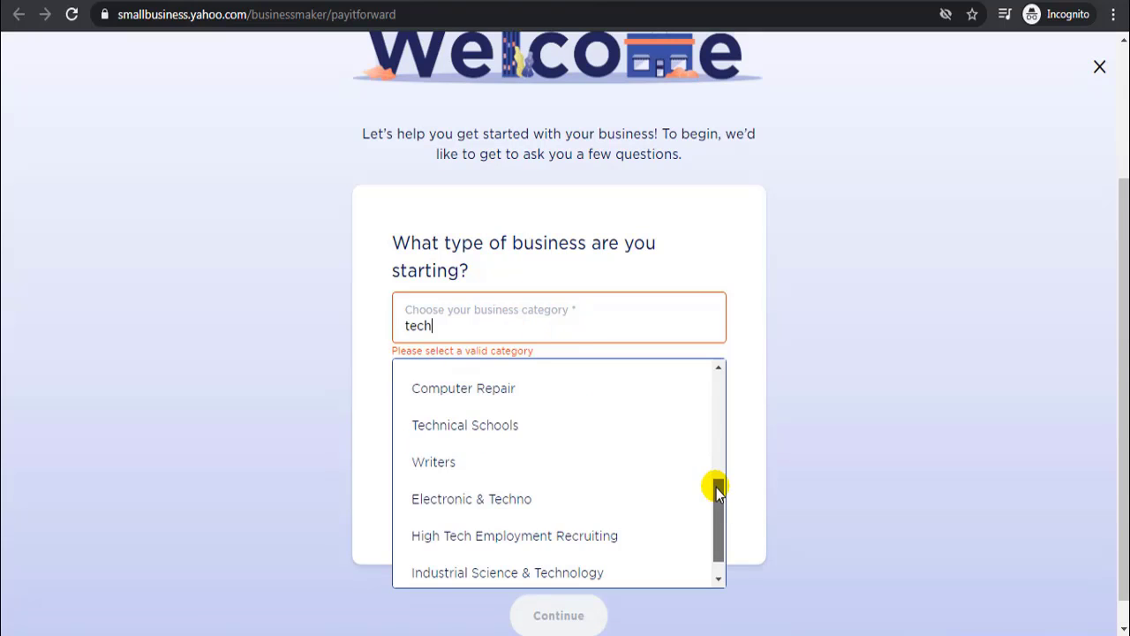
left_click(613, 572)
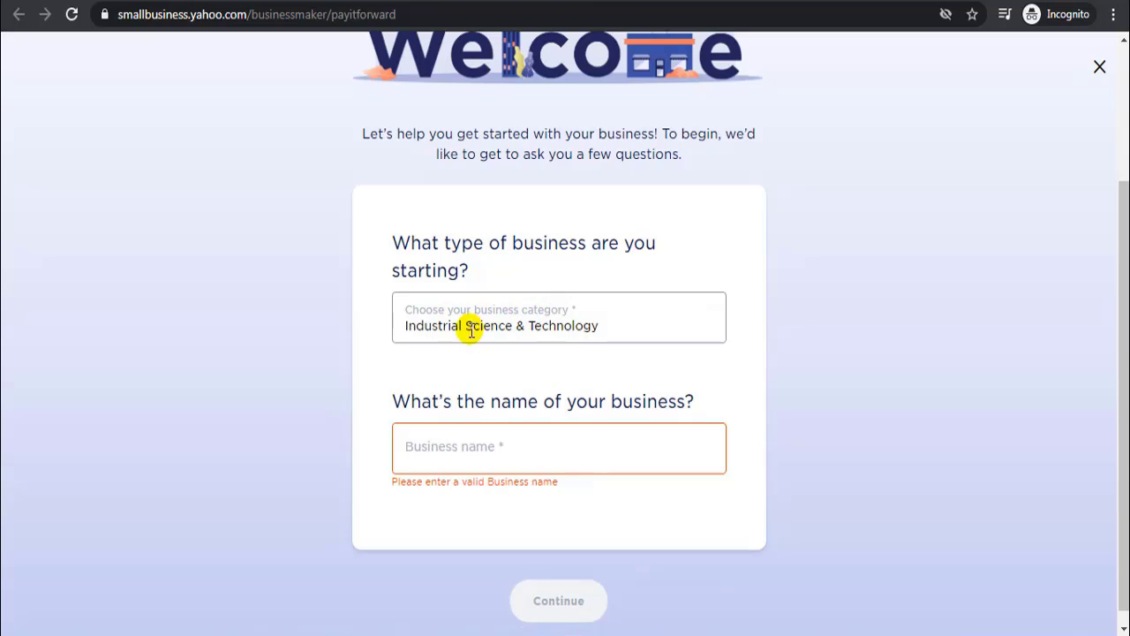
- Enter Tech hub as the business name and continue to the sign-up form
left_click(518, 457)
type("Tech hub")
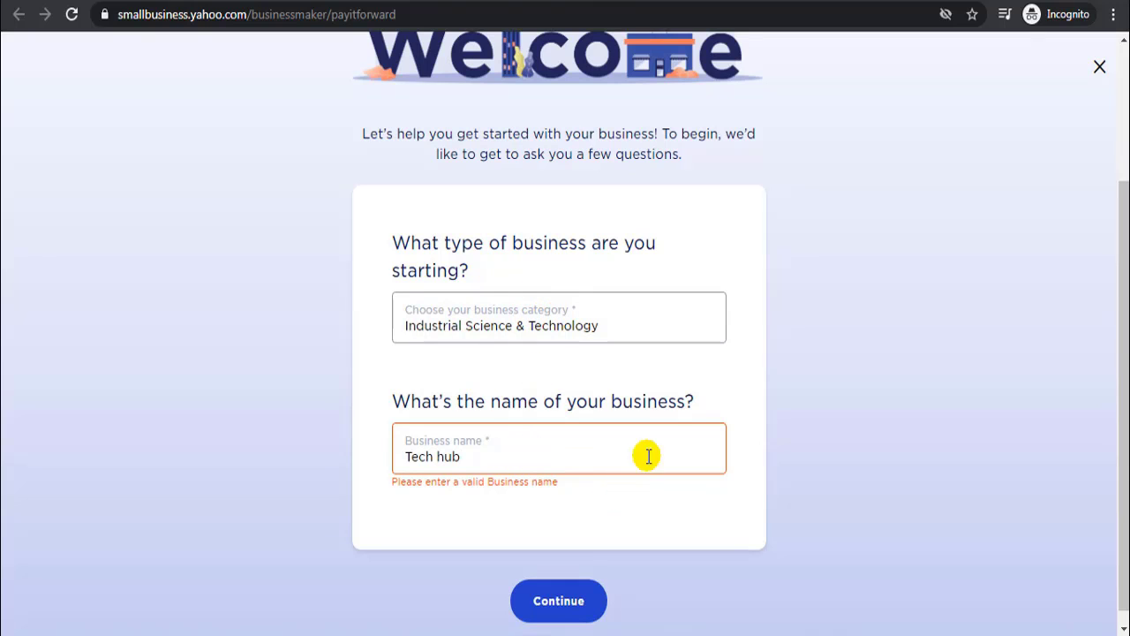
left_click(664, 333)
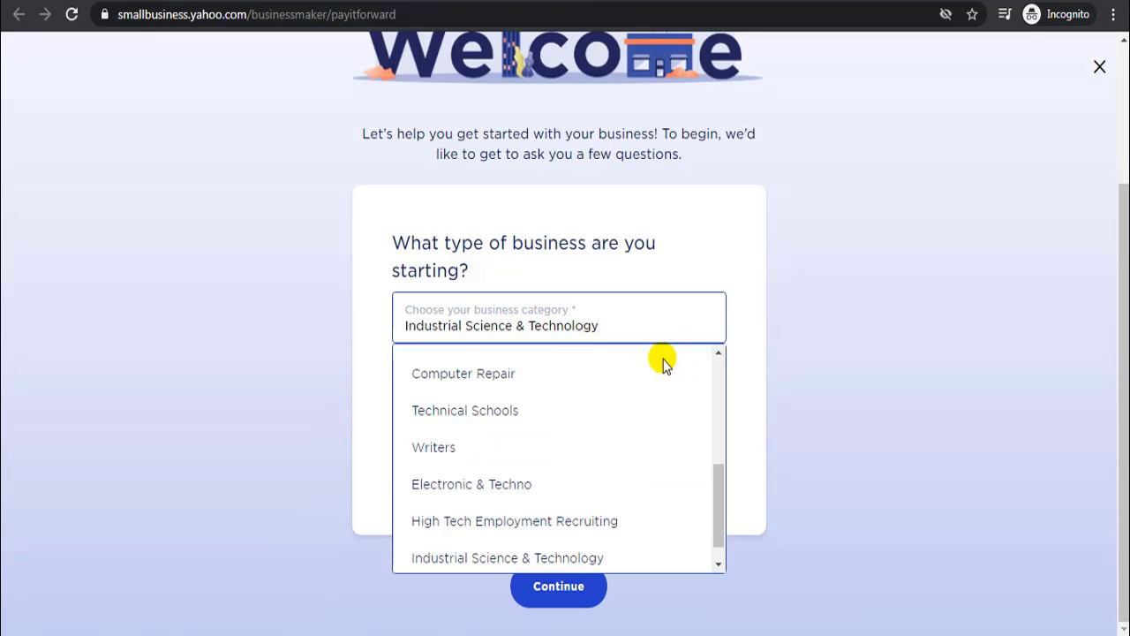
left_click(746, 415)
left_click(689, 448)
key("Tab")
key("Return")
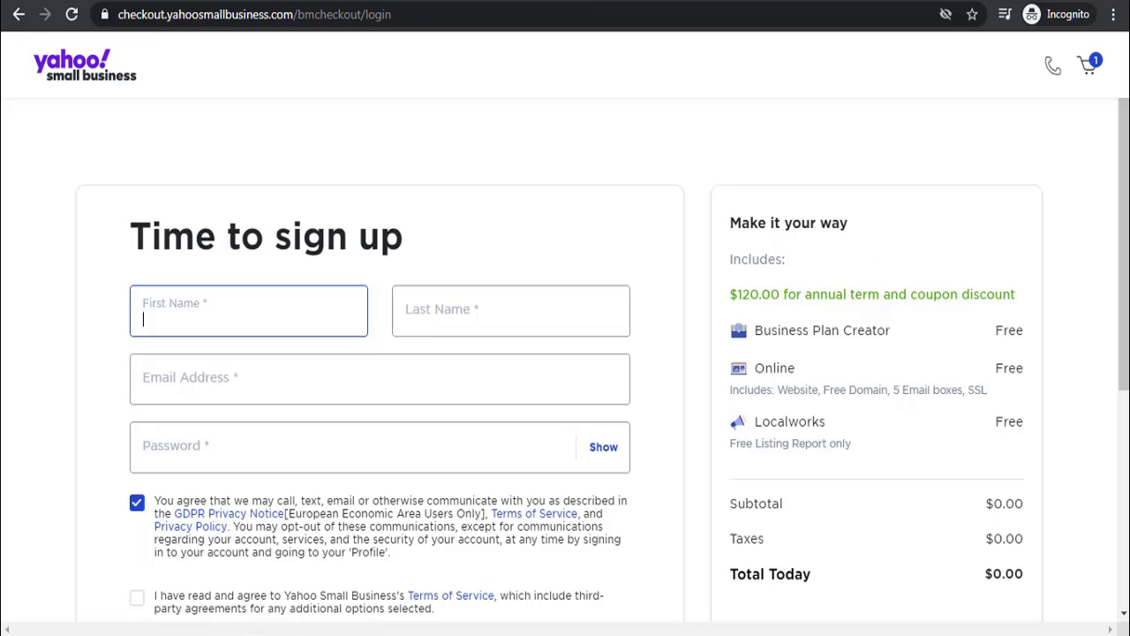
- Agree to the Terms of Service, fill in the full name, email address and account password, and submit the sign-up form
scroll(627, 318, "down", 3)
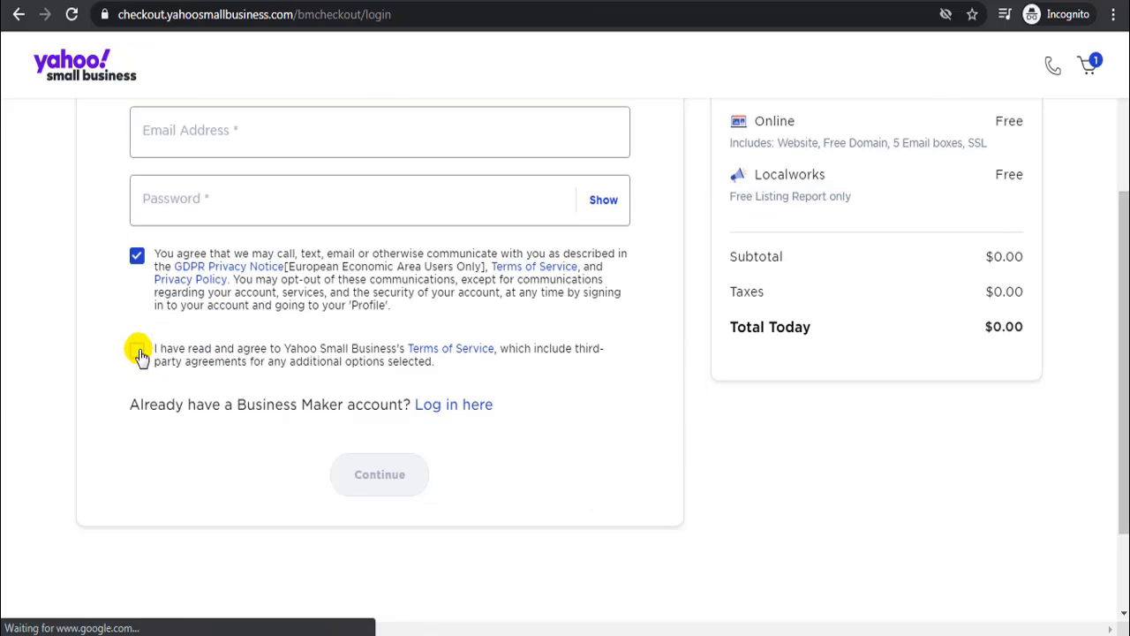
left_click(222, 355)
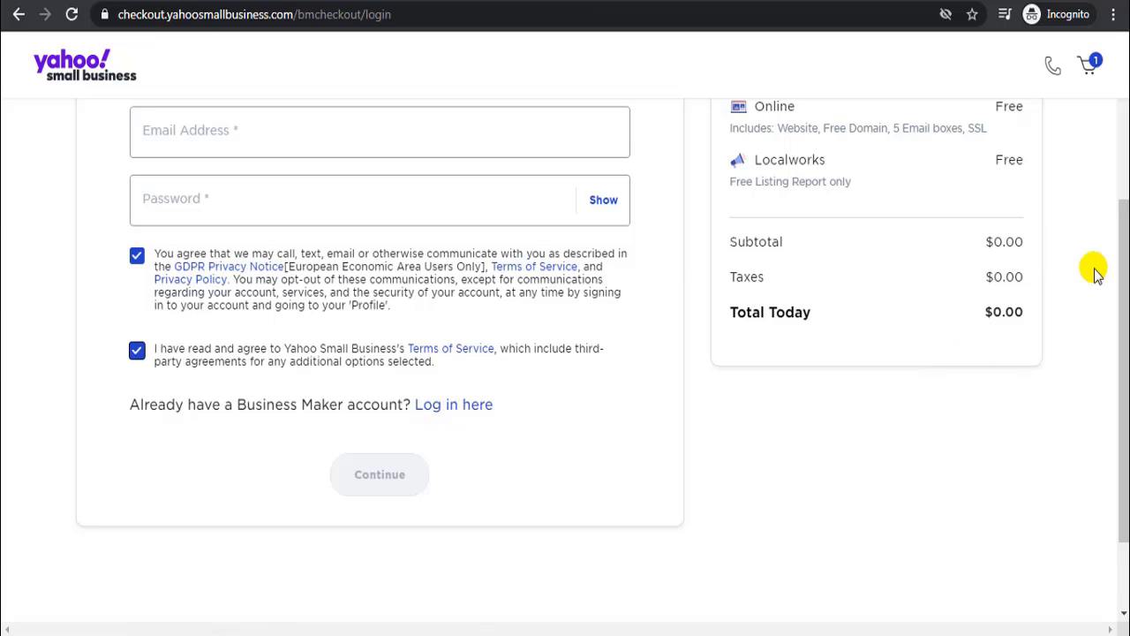
scroll(883, 274, "up", 2)
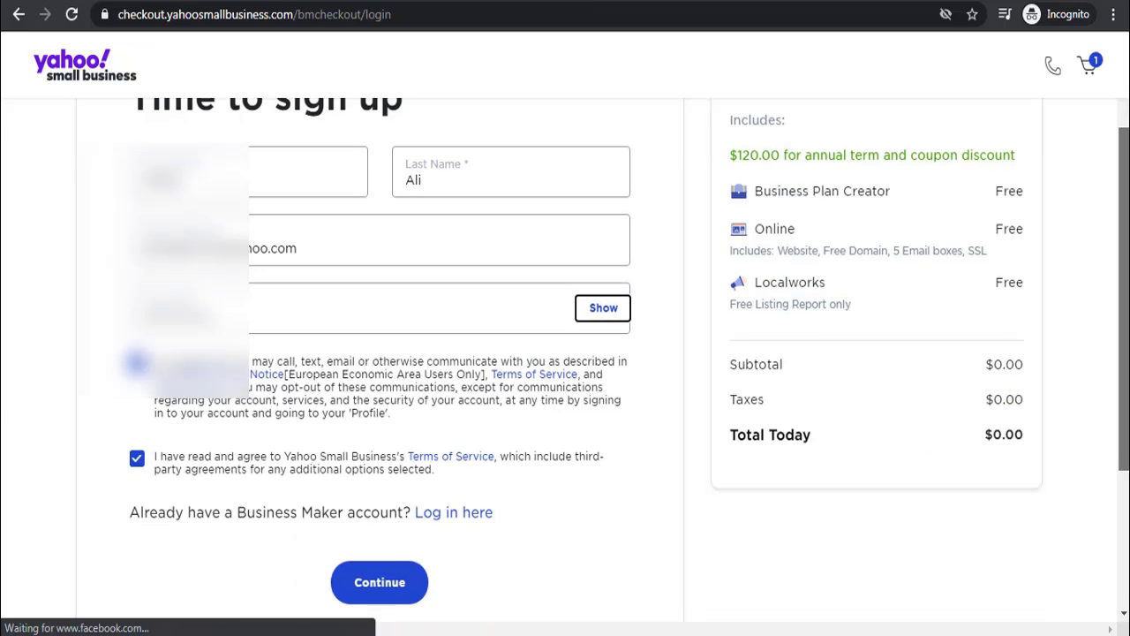
left_click(366, 562)
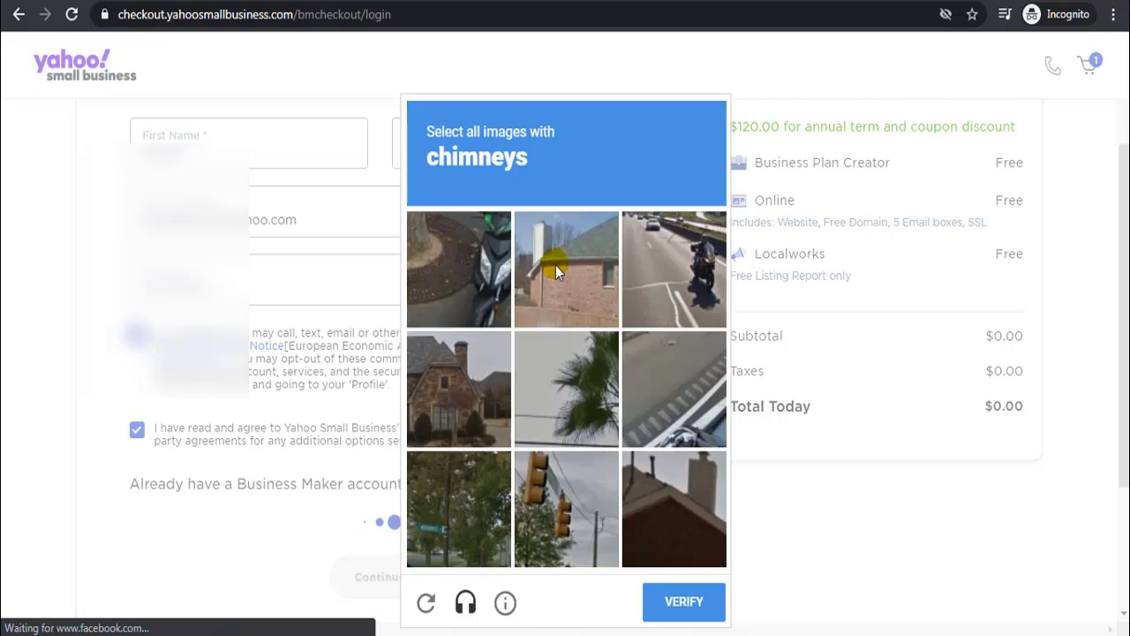
- Solve the image challenge by selecting all three pictures with chimneys and verifying the selection
left_click(555, 265)
left_click(496, 358)
left_click(664, 475)
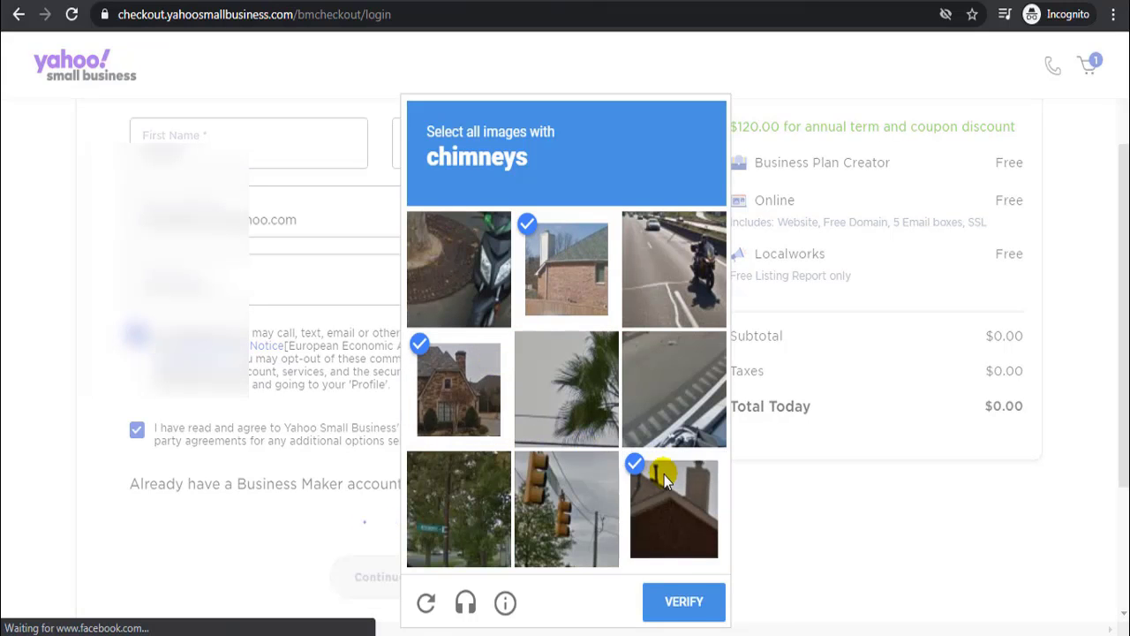
left_click(681, 600)
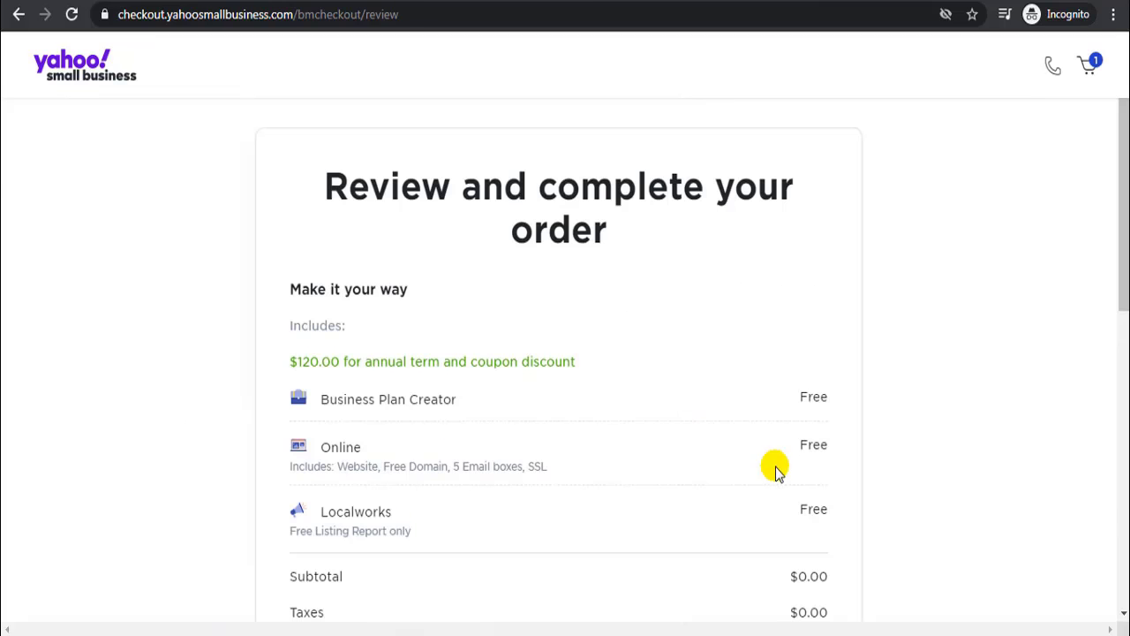
- Review the payment method and auto-renewal terms on the order summary, and submit the payment
left_click_drag(1123, 262, 1120, 466)
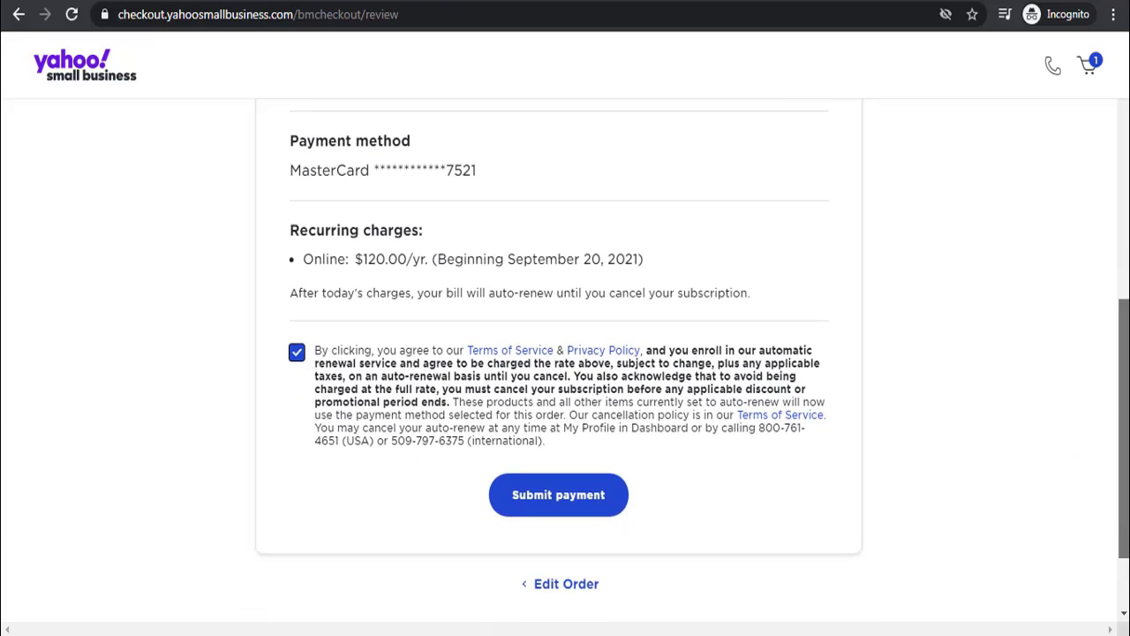
scroll(584, 508, "up", 1)
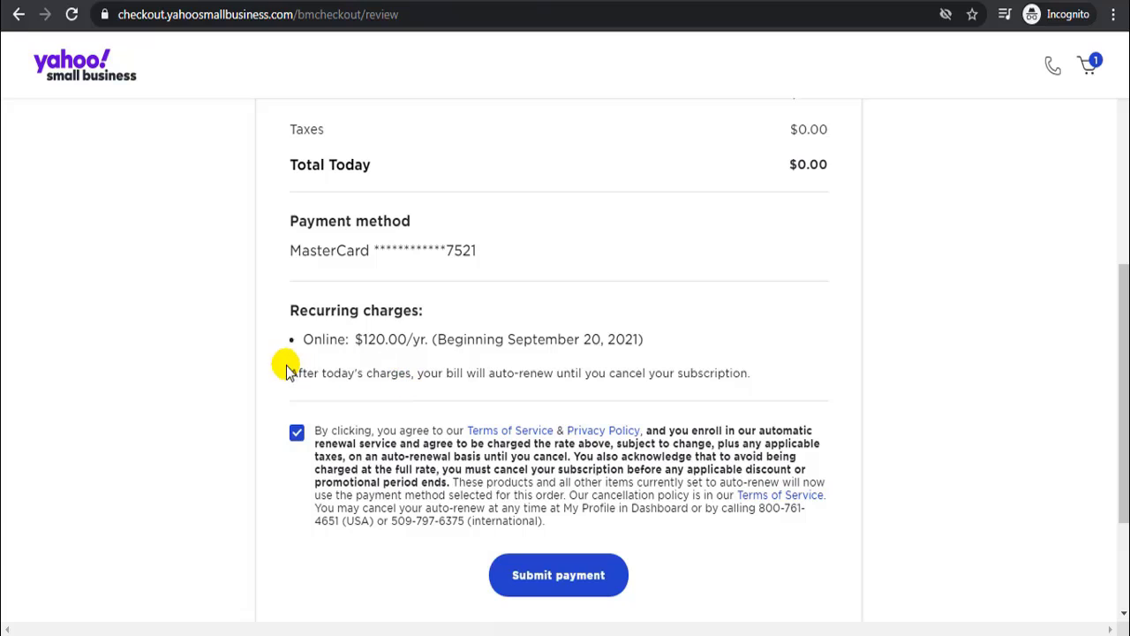
left_click_drag(285, 362, 781, 362)
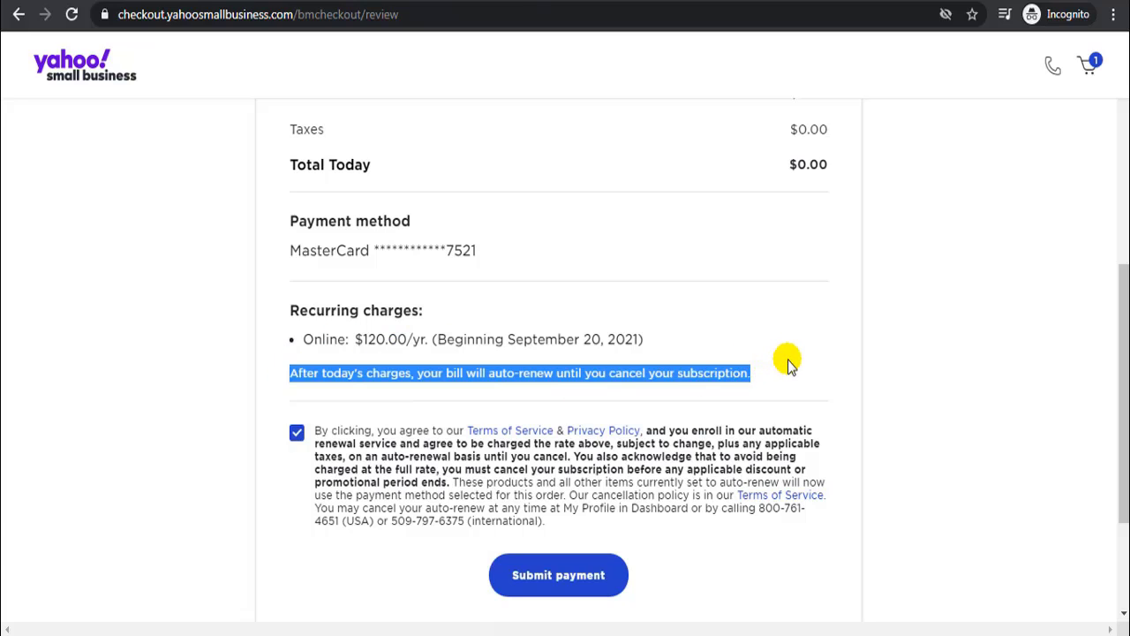
left_click(785, 365)
left_click(562, 581)
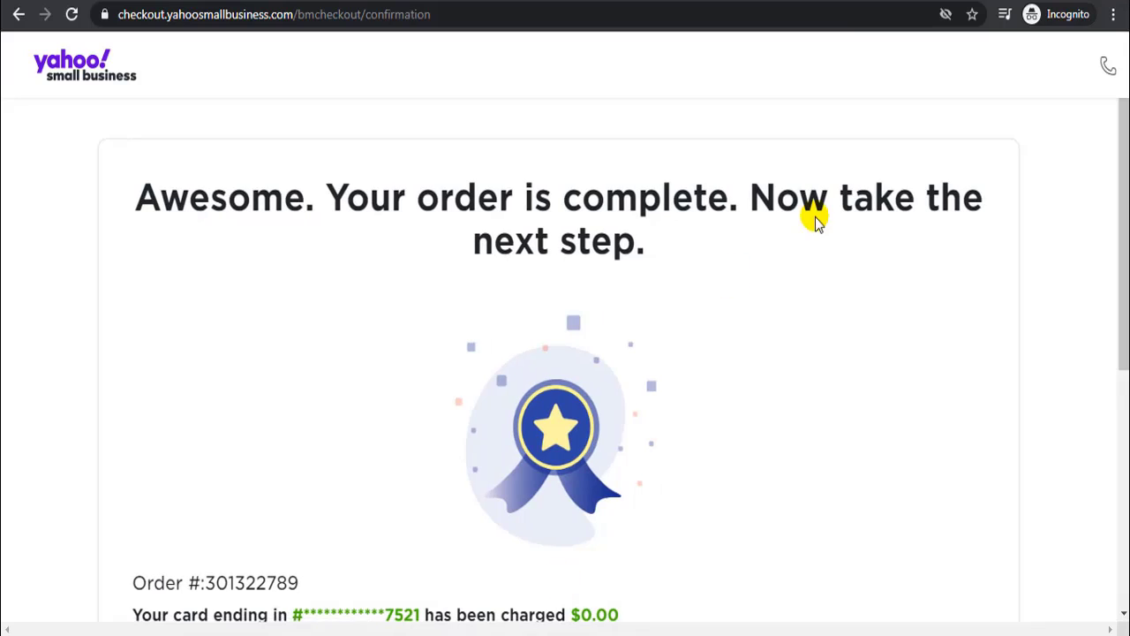
- Go to the dashboard and complete the account form with the secondary email, primary phone and security answers
left_click_drag(1111, 183, 1110, 397)
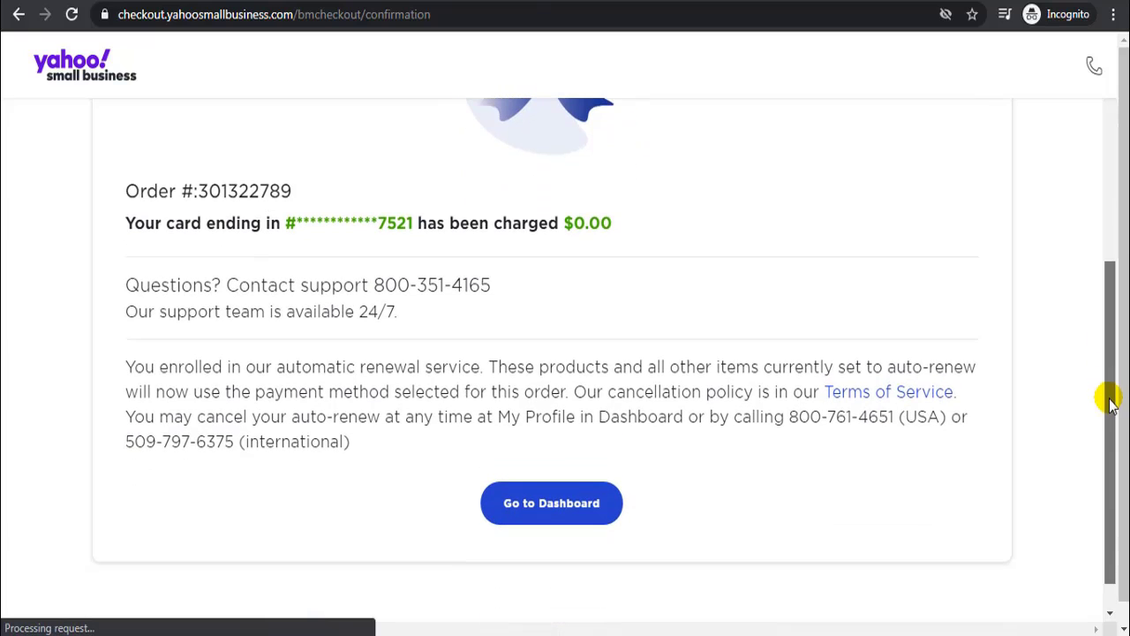
left_click(565, 519)
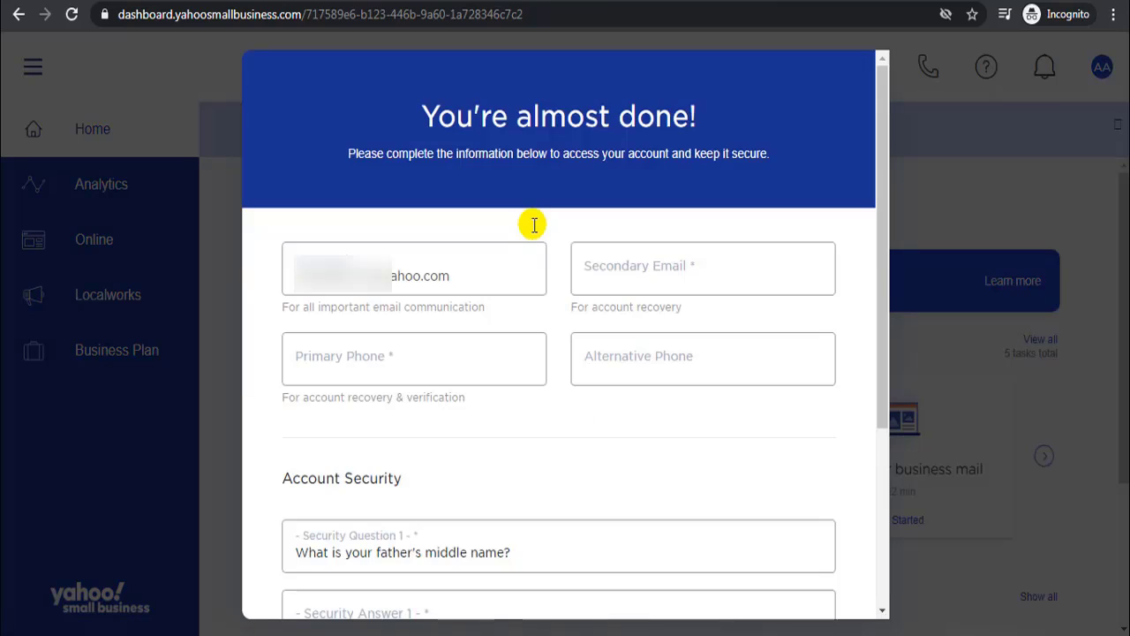
left_click(642, 275)
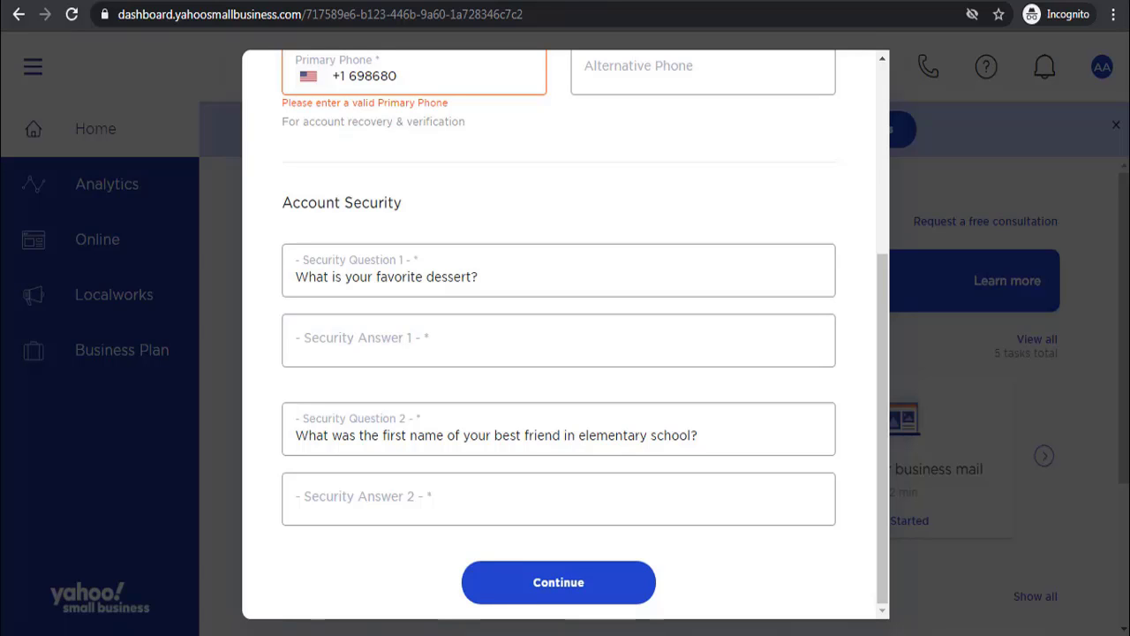
left_click(559, 579)
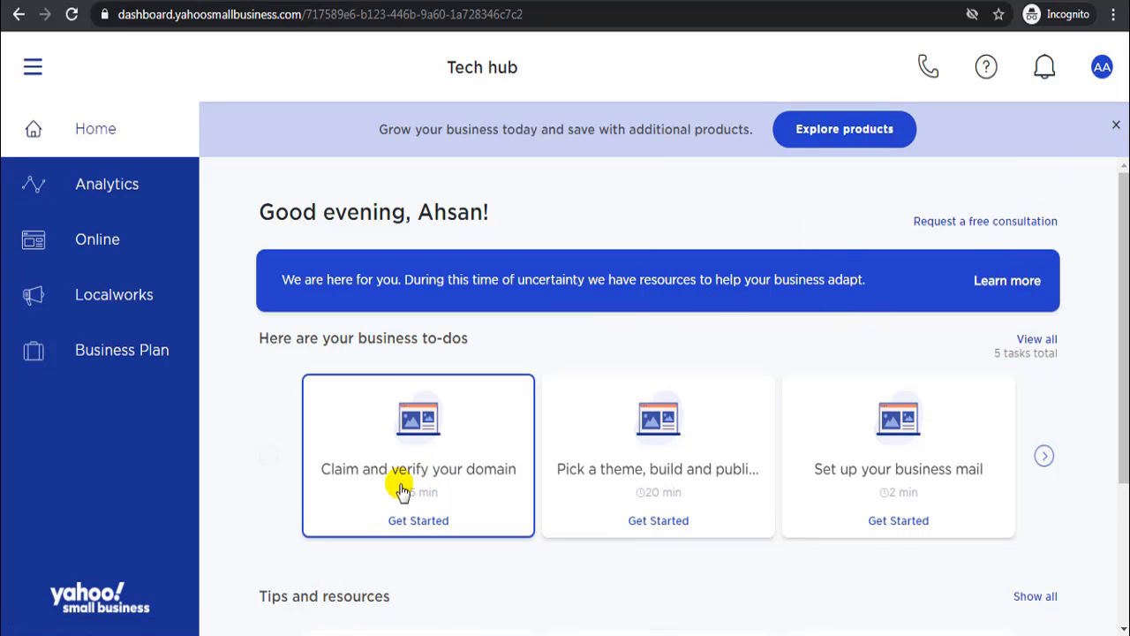
- Start the Claim and verify your domain task and look through the recommended domain names for Tech hub
scroll(397, 510, "down", 1)
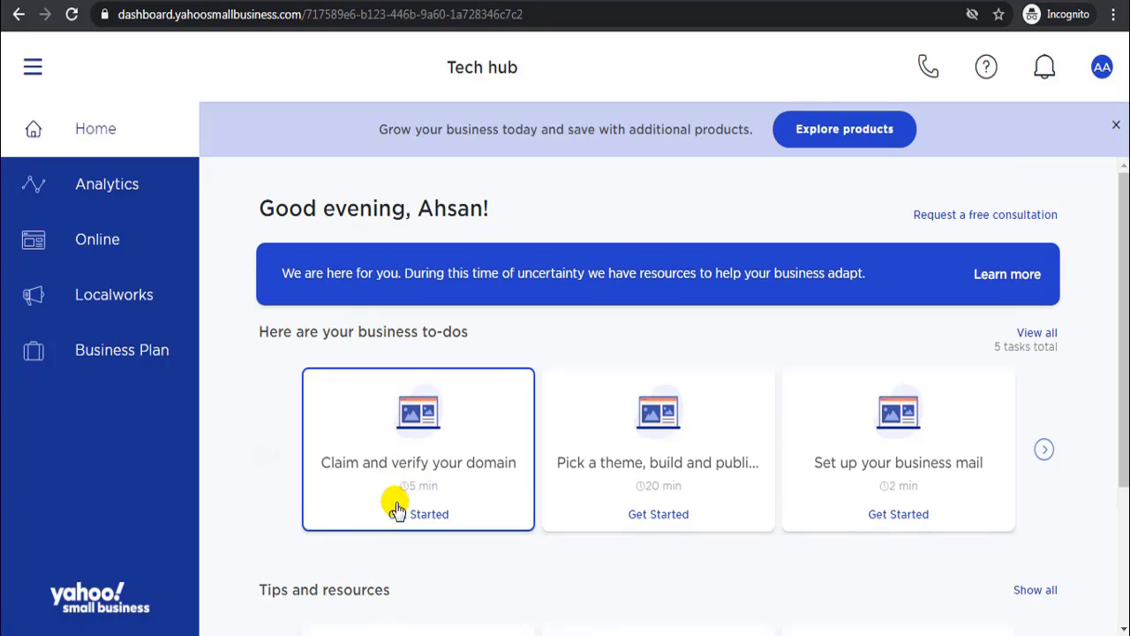
left_click(446, 515)
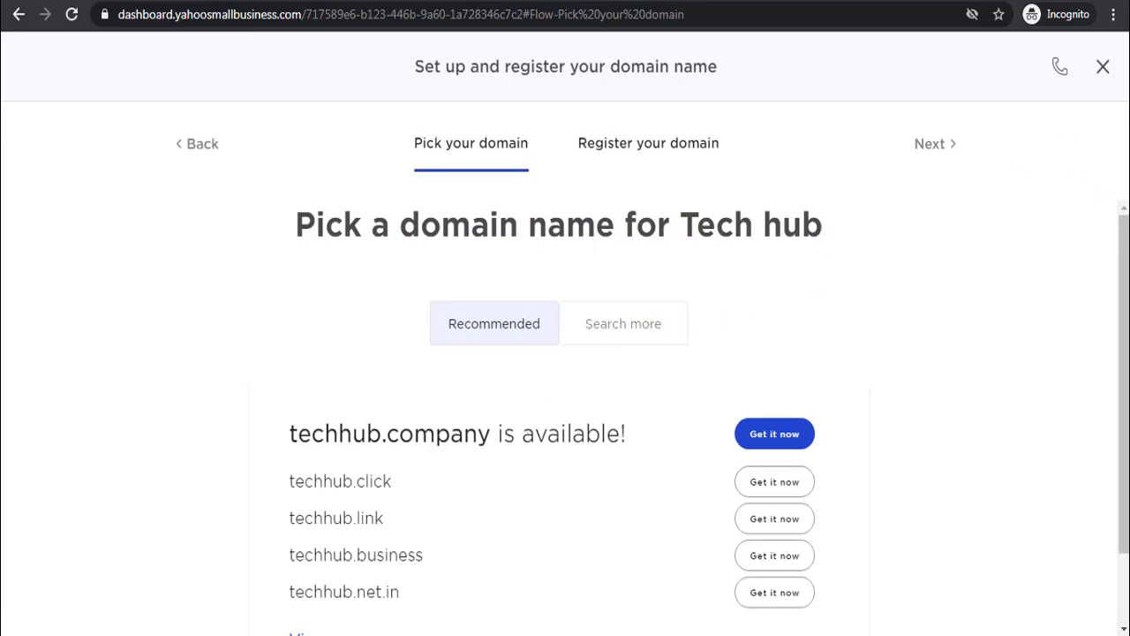
left_click_drag(1124, 258, 1124, 373)
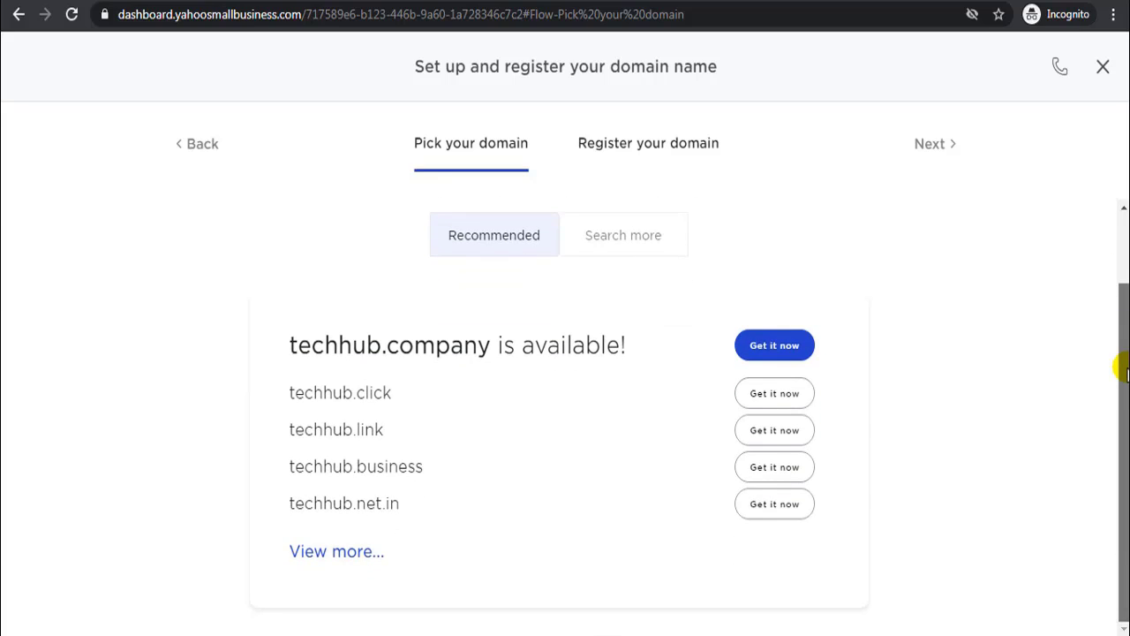
scroll(1124, 373, "up", 2)
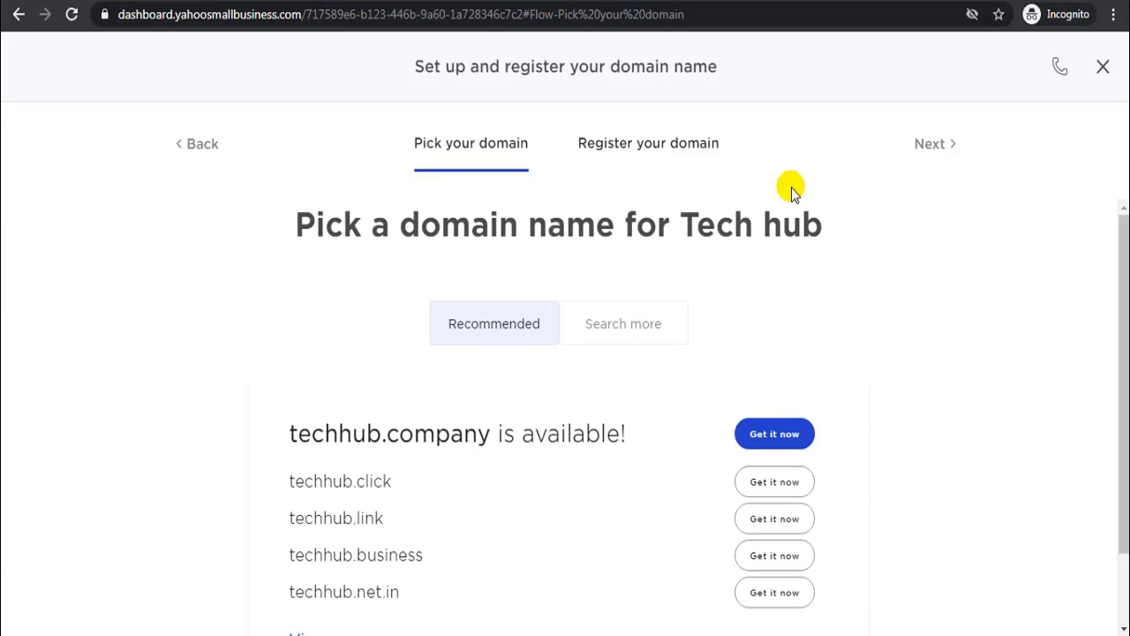
- Find and register the domain remotegem.com with the required contact details, and return to the dashboard
left_click(642, 320)
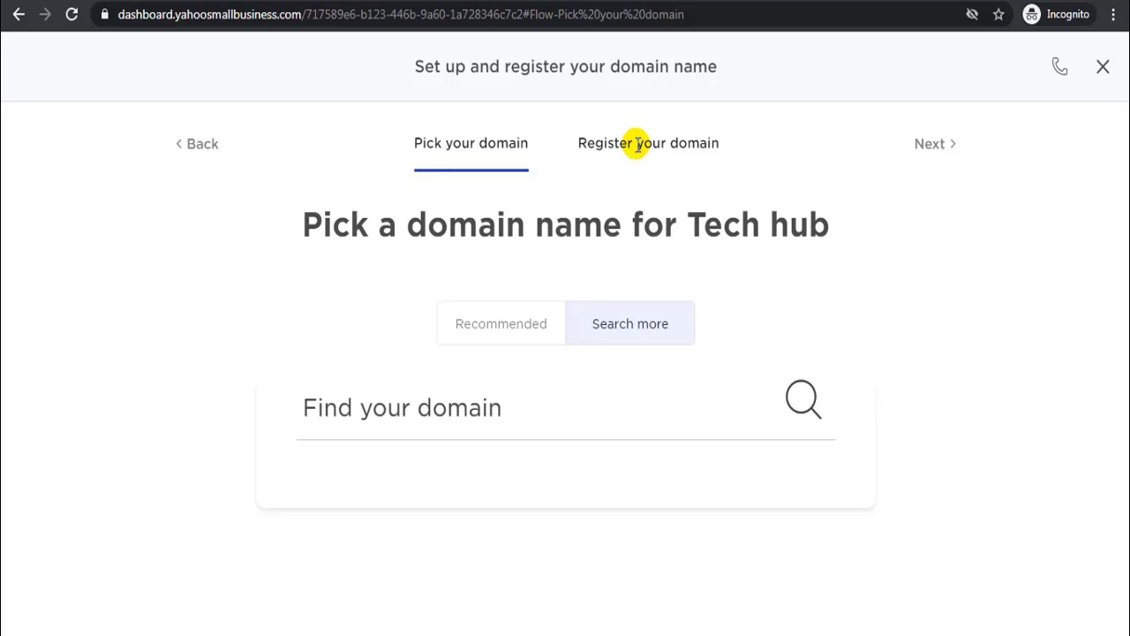
left_click(484, 411)
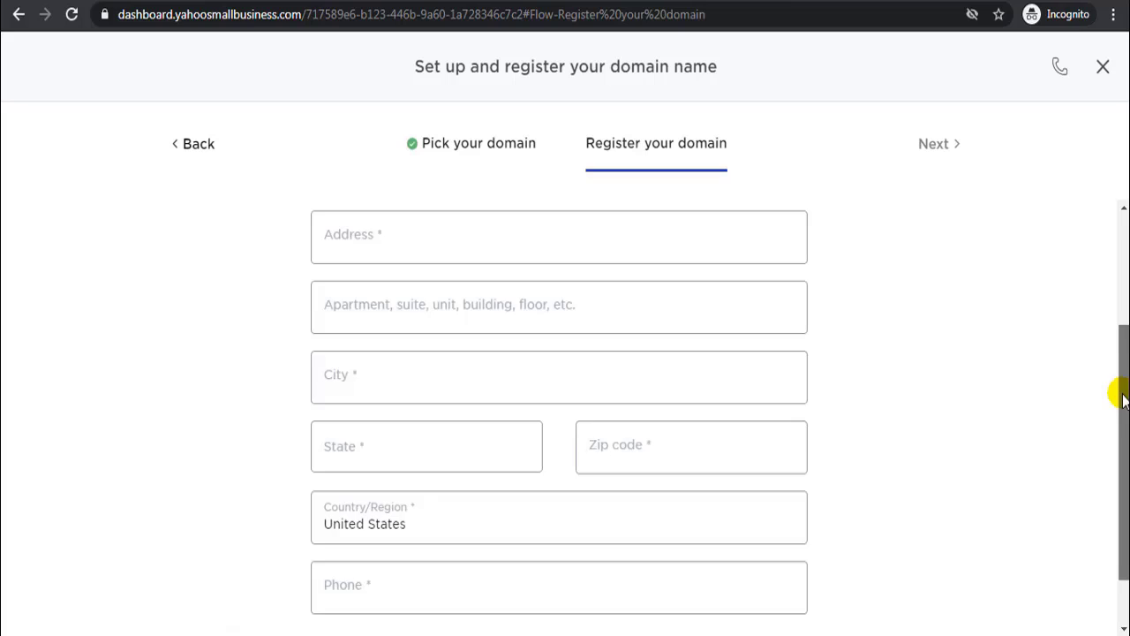
scroll(1119, 392, "down", 1)
left_click(625, 453)
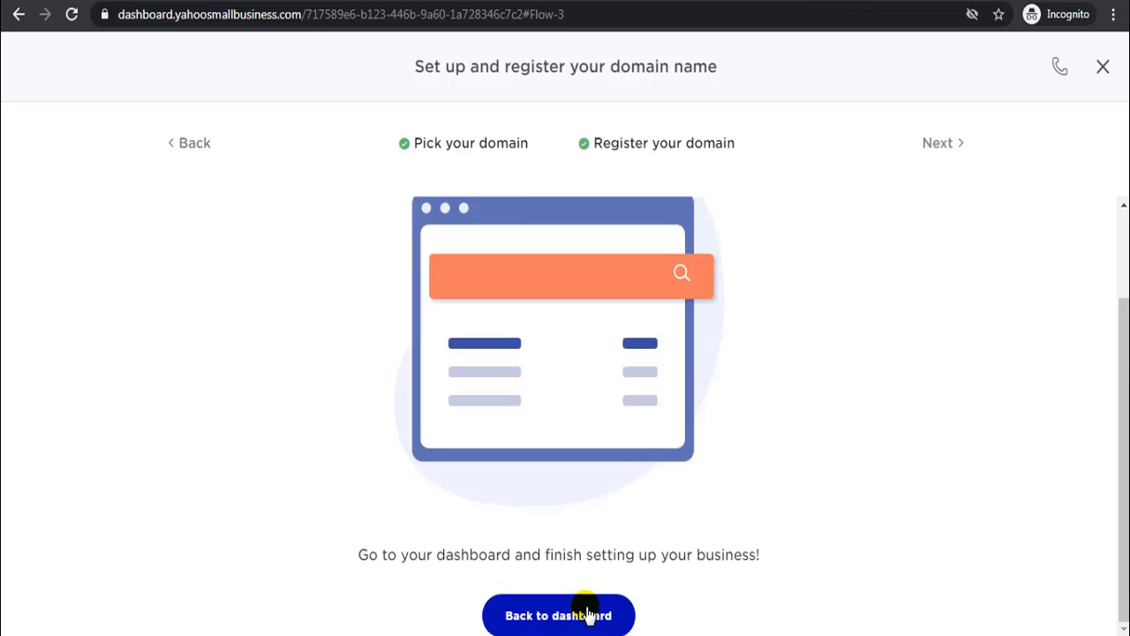
left_click(588, 616)
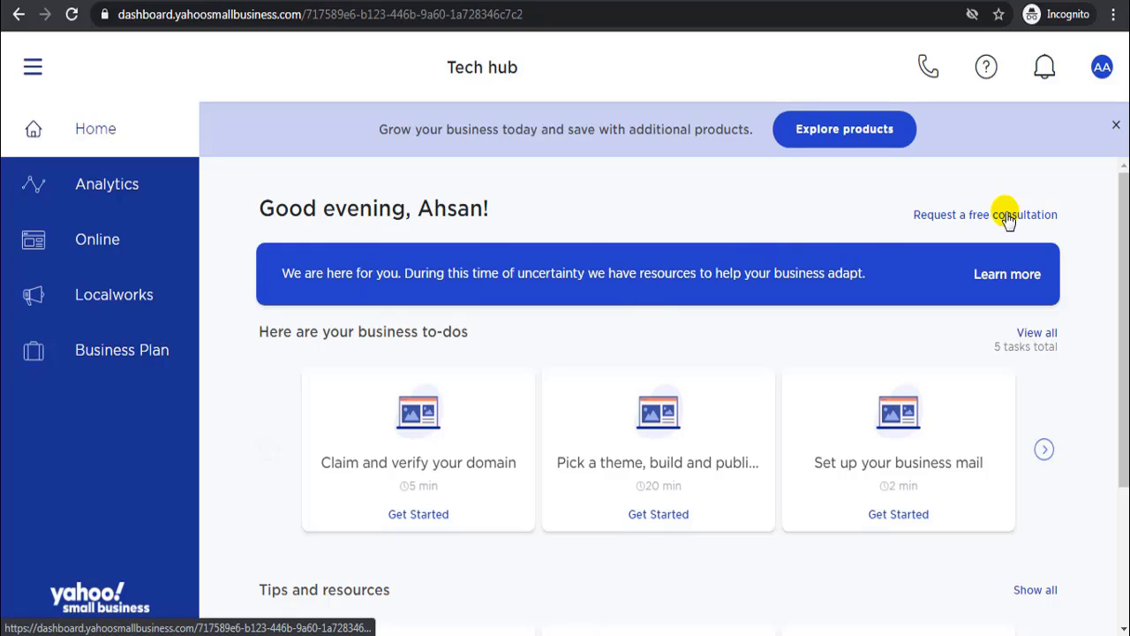
- Open the settings of remotegem.com from the Claim and verify your domain task, dismissing the to-do list to view the DNS records
scroll(1123, 354, "down", 3)
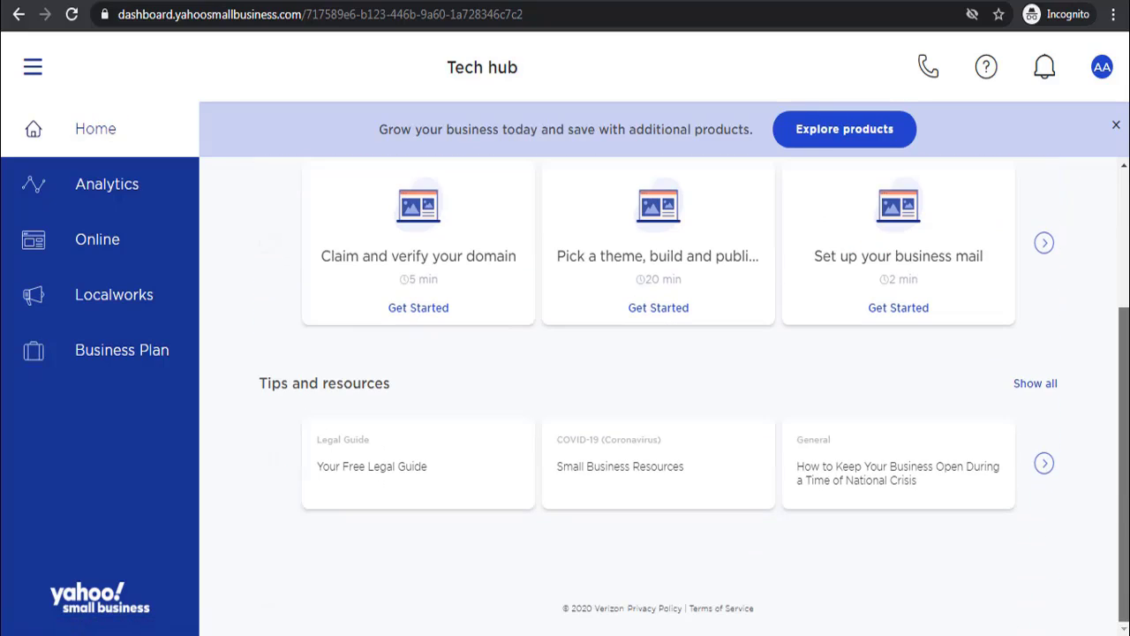
scroll(1123, 353, "up", 3)
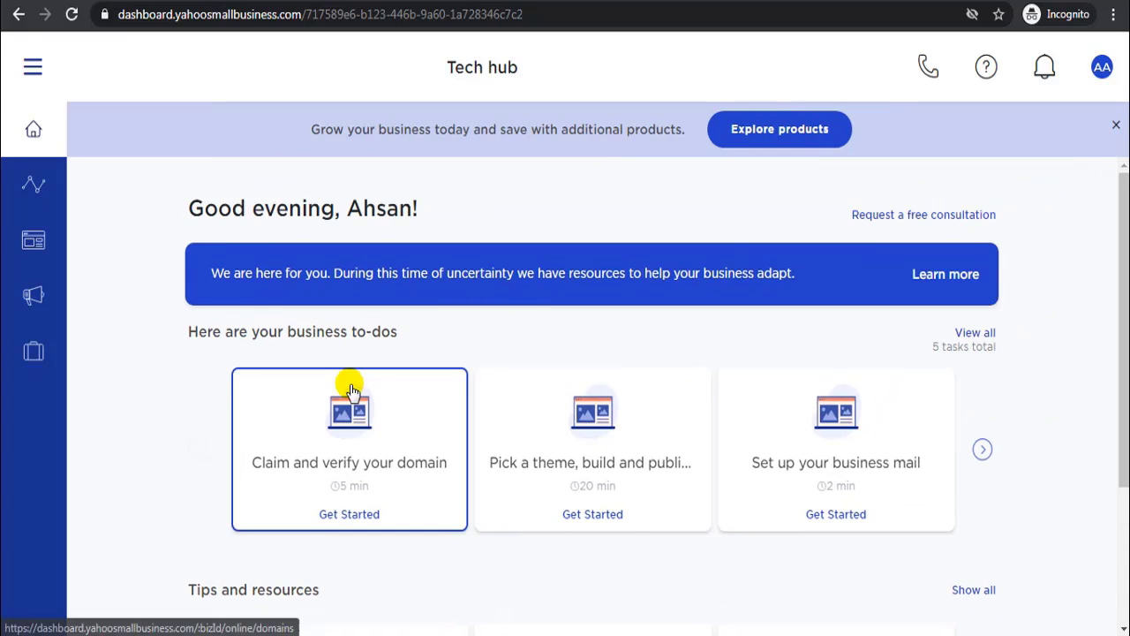
left_click(347, 403)
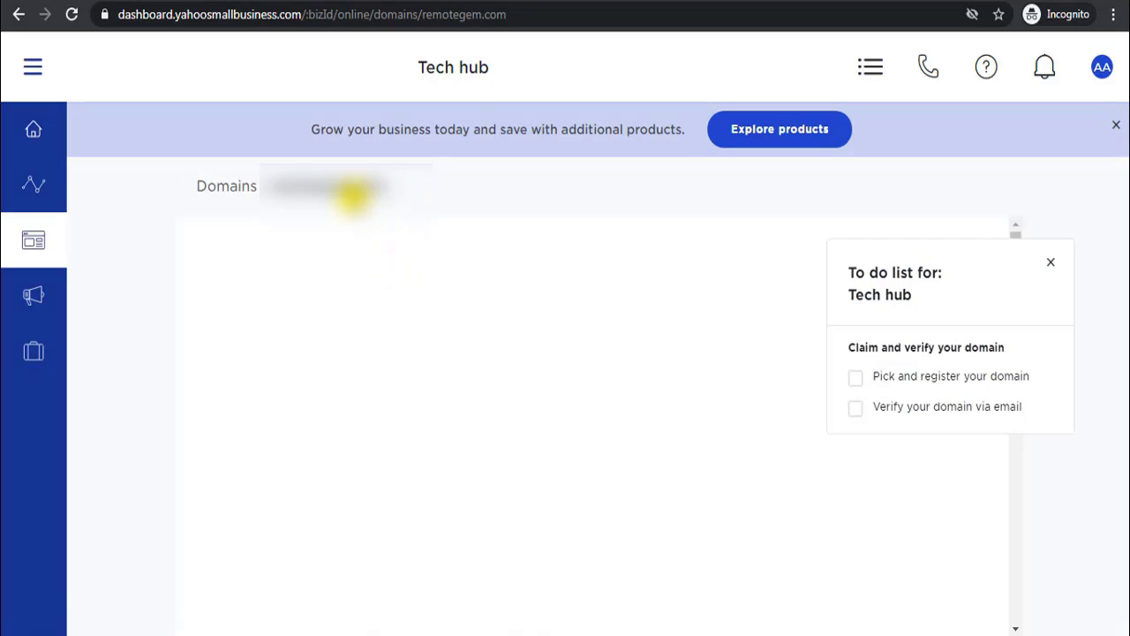
left_click(352, 194)
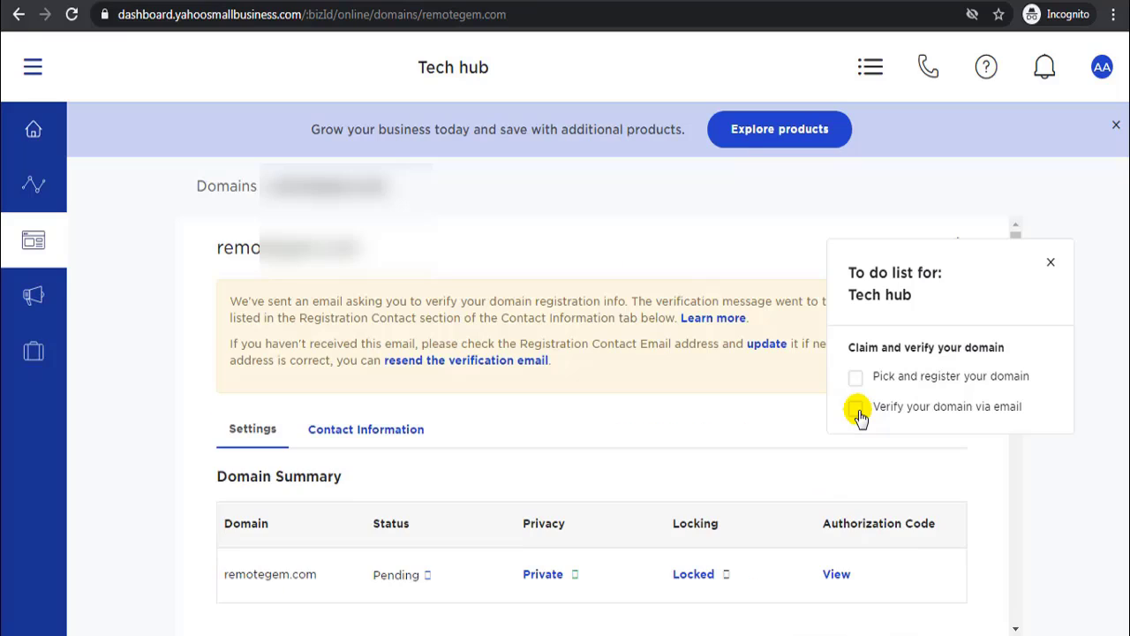
left_click(1053, 265)
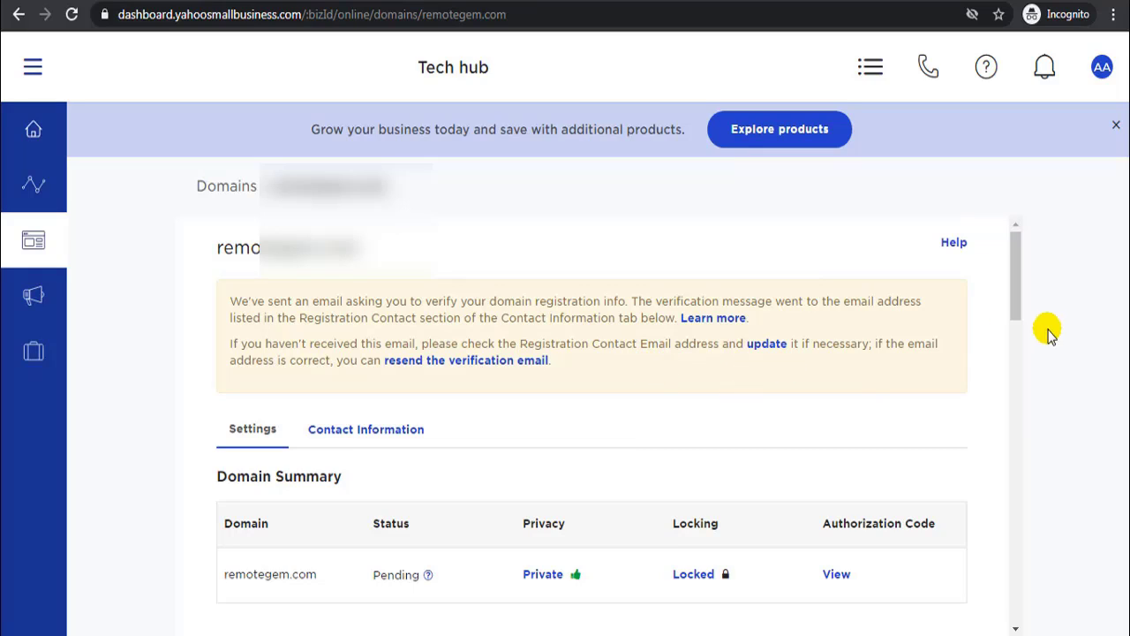
scroll(1016, 325, "down", 3)
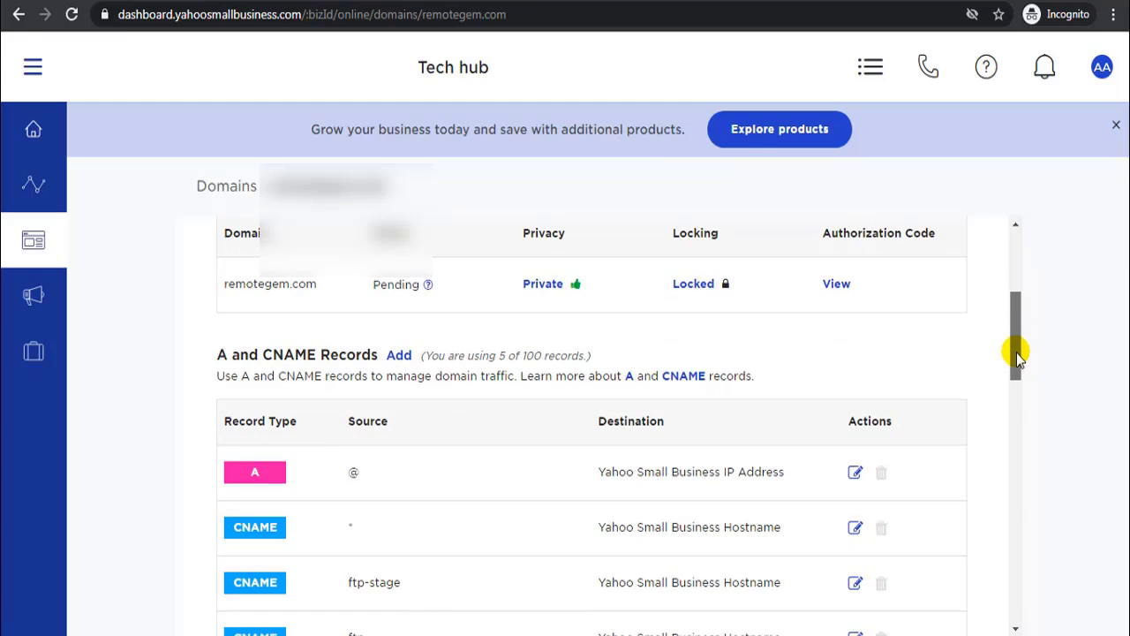
- Review the verification notice and Name Servers section of remotegem.com, highlighting the note about changing name servers
left_click_drag(1016, 354, 1020, 281)
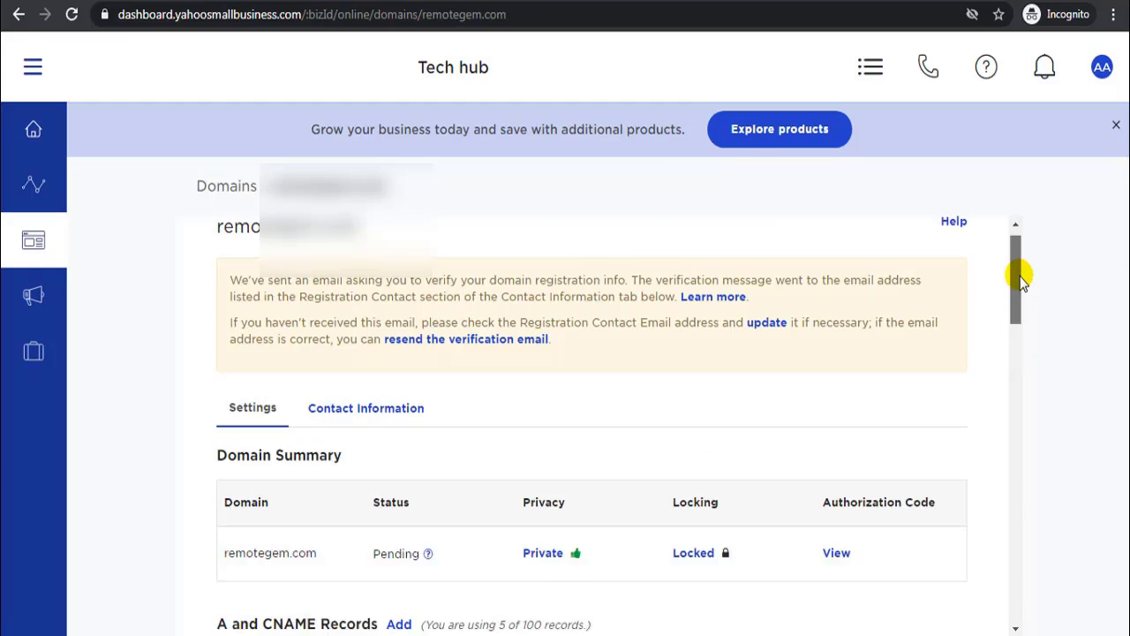
scroll(601, 321, "down", 15)
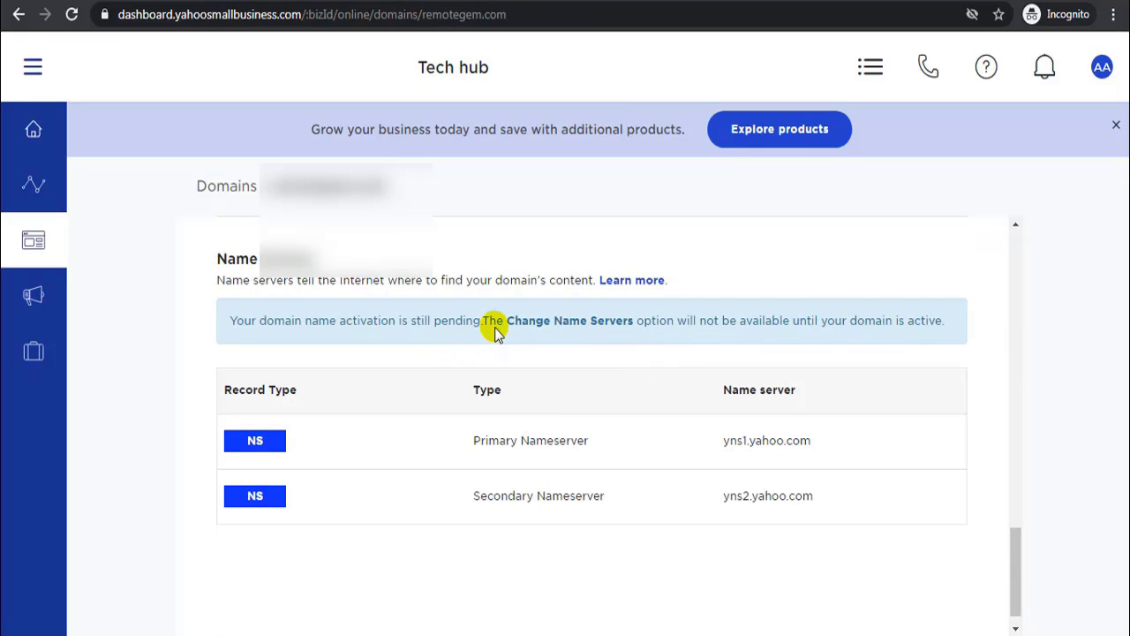
left_click_drag(226, 329, 800, 325)
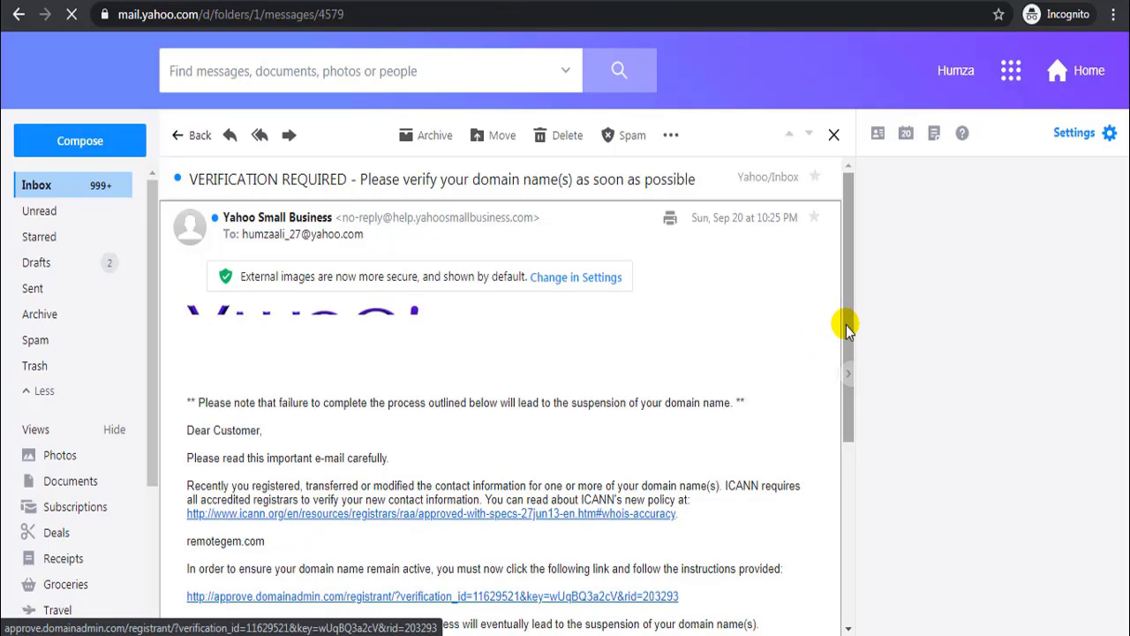
- Follow the domain verification link in the Yahoo Mail message, and reload the remotegem.com settings to check its status and name servers
left_click(335, 593)
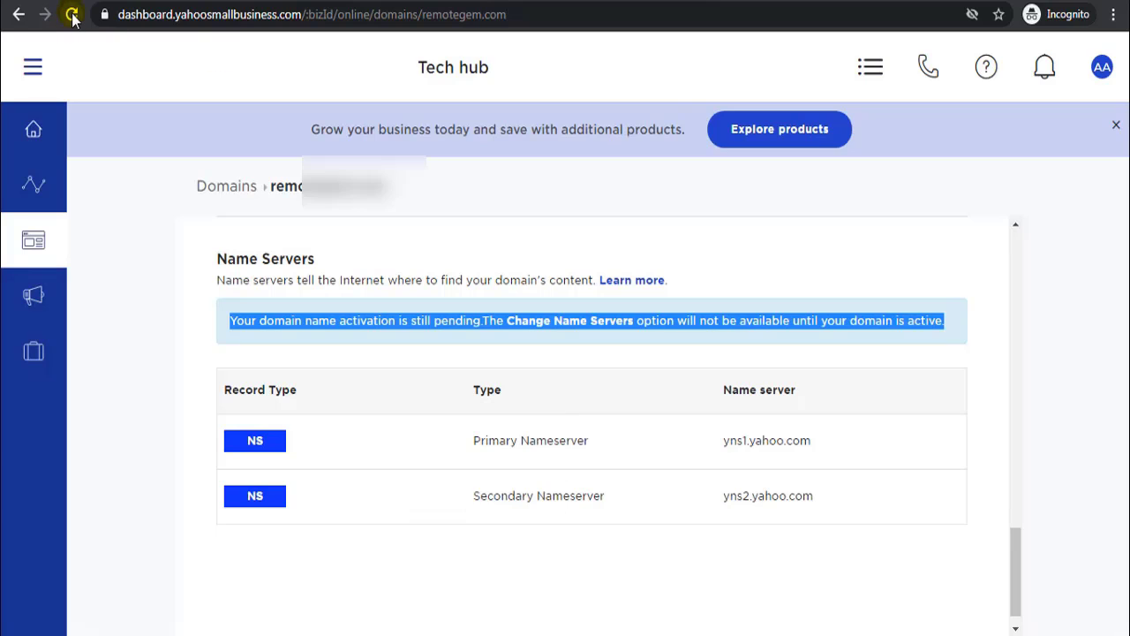
left_click(72, 16)
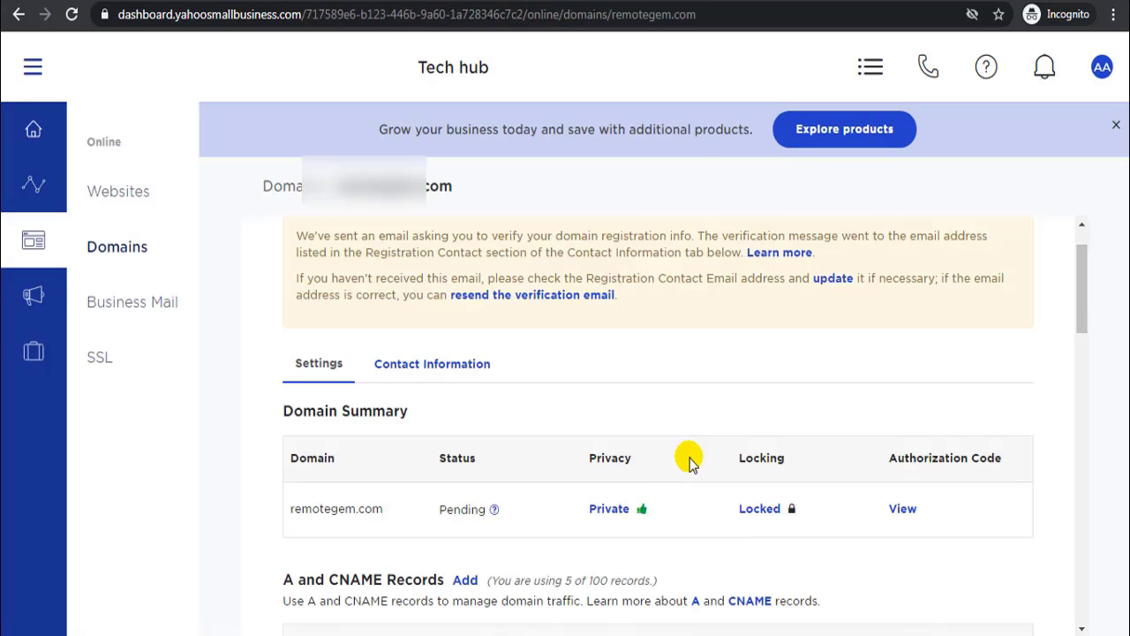
mouse_move(496, 516)
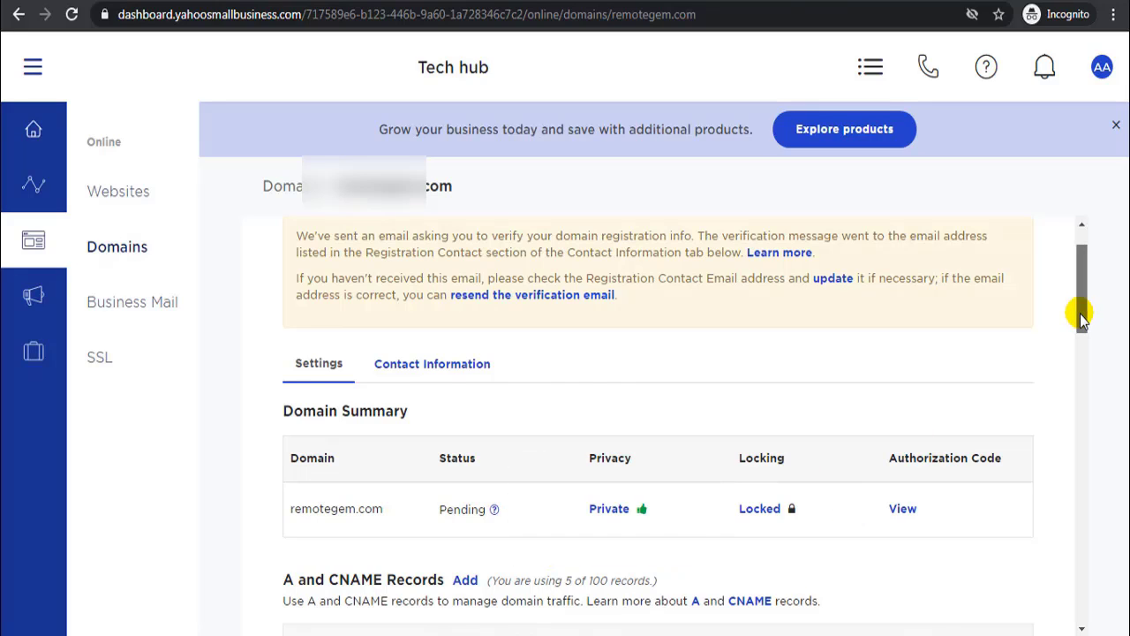
left_click_drag(1085, 316, 1082, 534)
scroll(1081, 534, "down", 8)
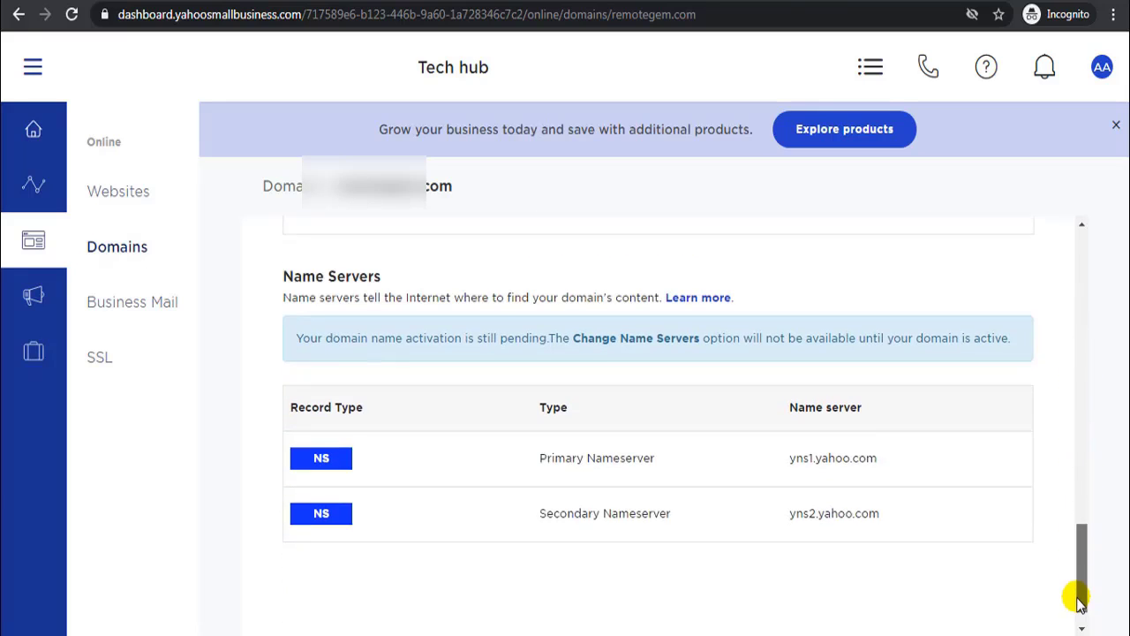